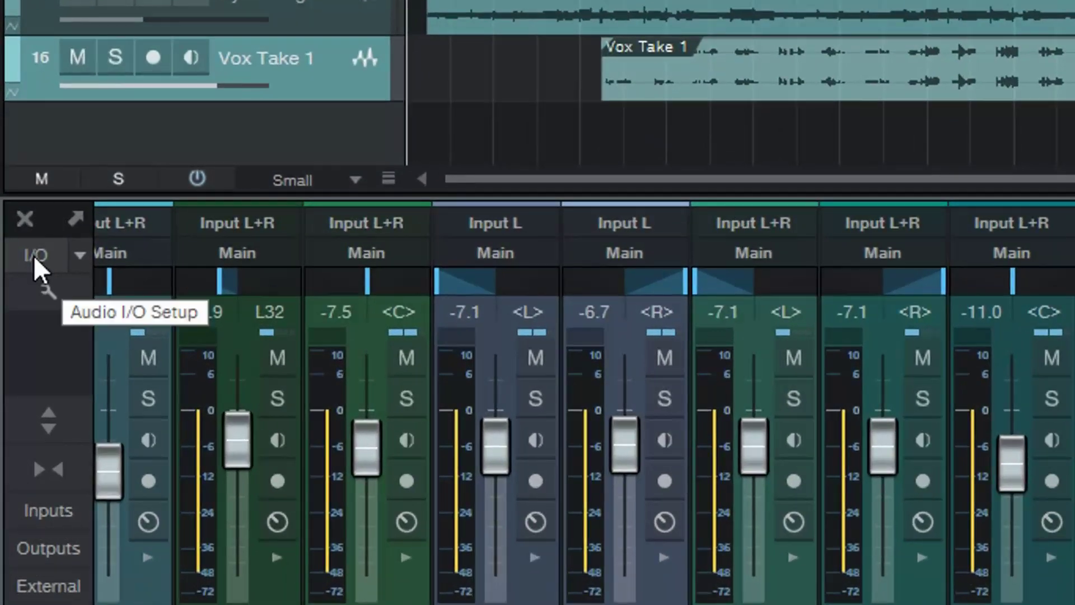
Add a new stereo output in the song setup and name it Headphones.
{"action": "left_click", "coordinate": [33, 256]}
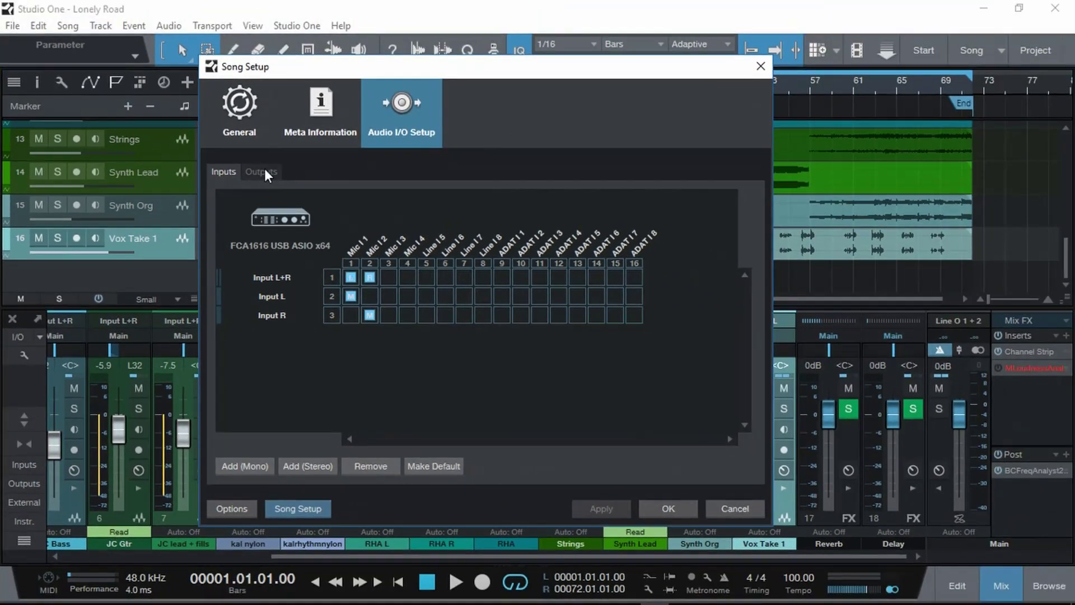
{"action": "left_click", "coordinate": [340, 100]}
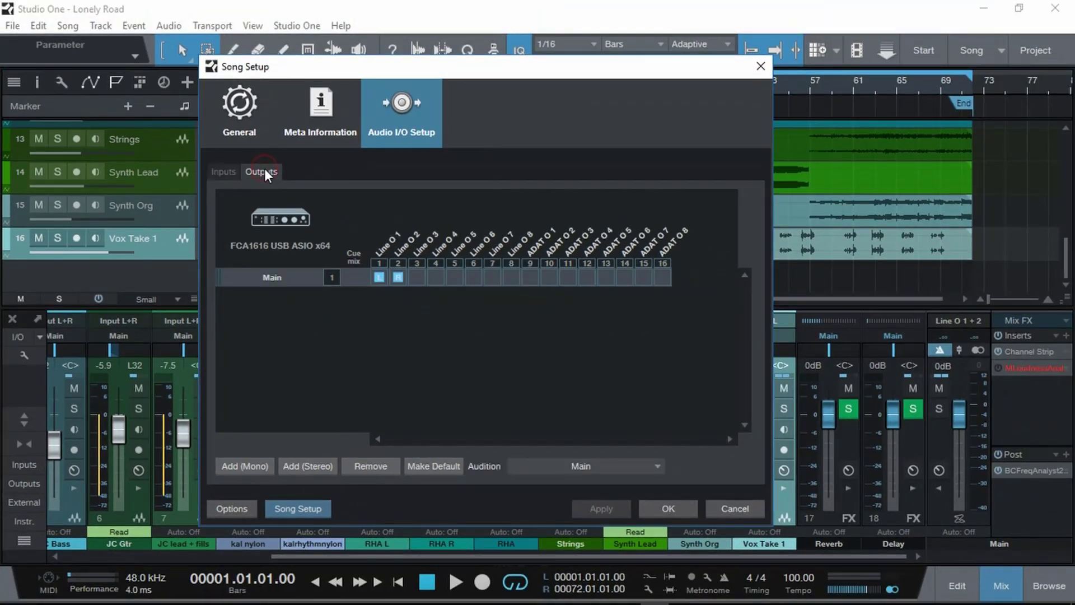
{"action": "left_click", "coordinate": [309, 466]}
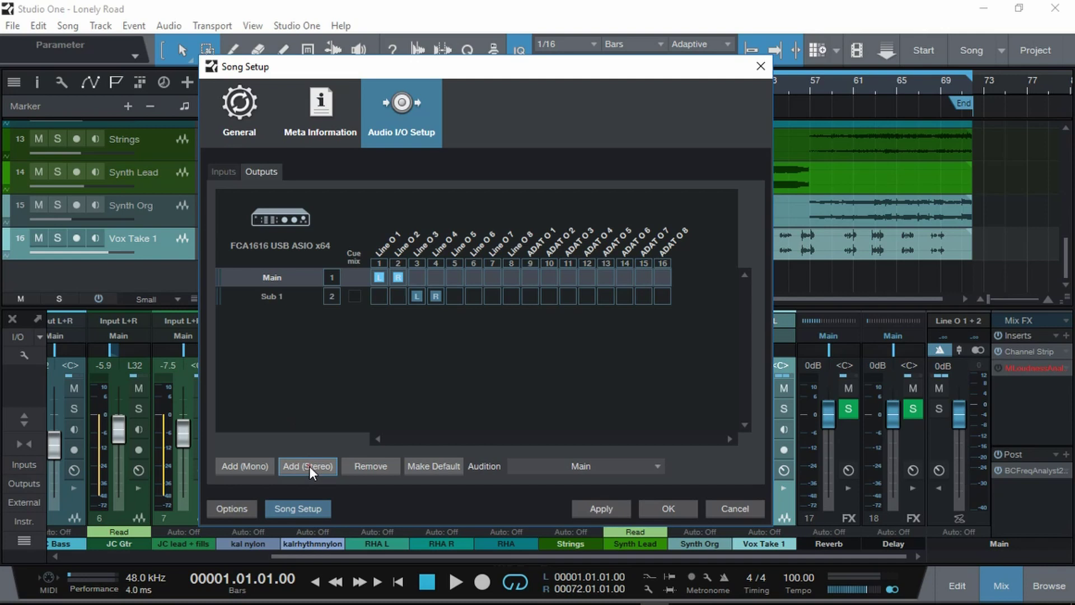
{"action": "double_click", "coordinate": [277, 296]}
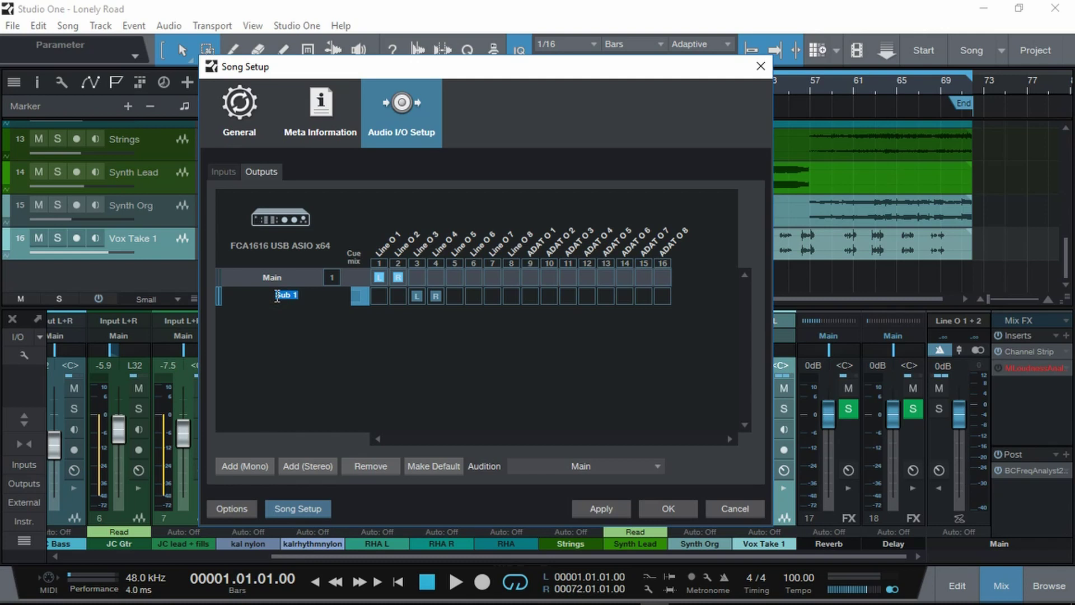
{"action": "type", "text": "Headphones"}
{"action": "left_click", "coordinate": [355, 322]}
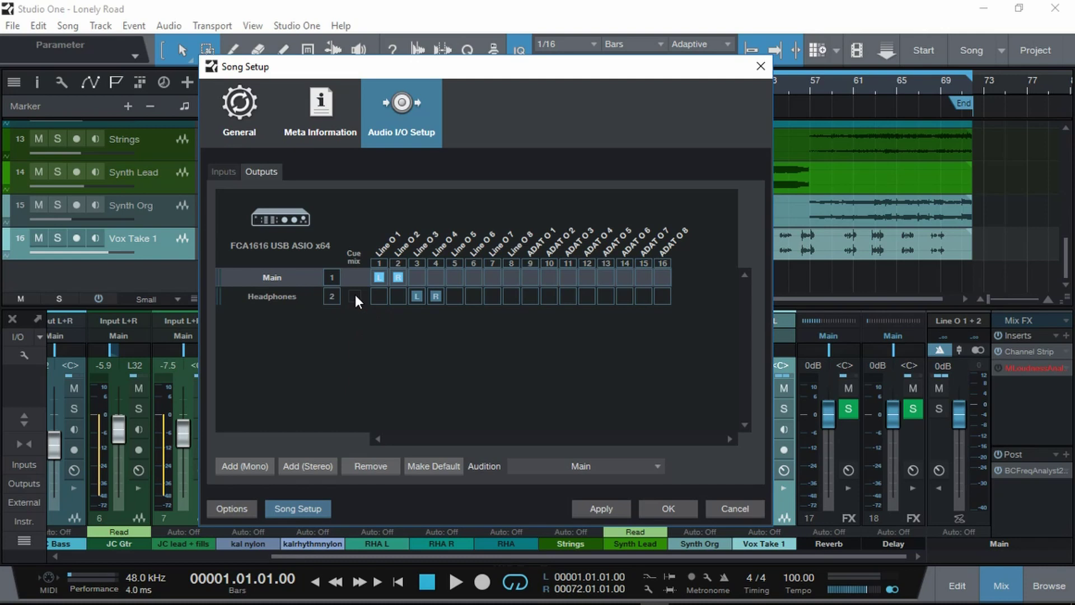
Mark the Headphones output as a cue mix and apply the song setup.
{"action": "left_click", "coordinate": [355, 296]}
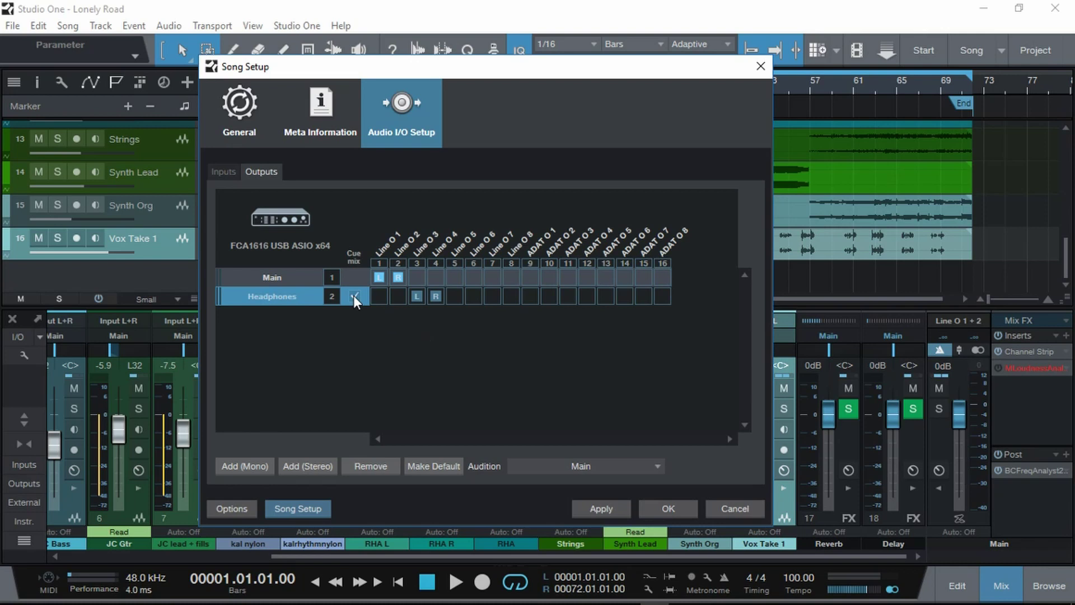
{"action": "left_click", "coordinate": [598, 509]}
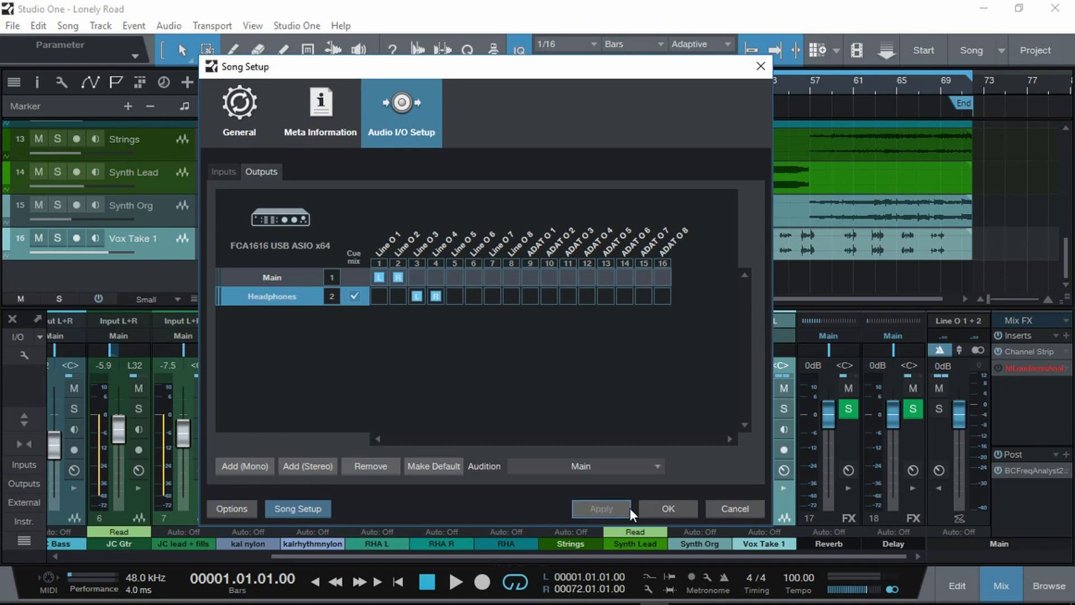
{"action": "left_click", "coordinate": [667, 508]}
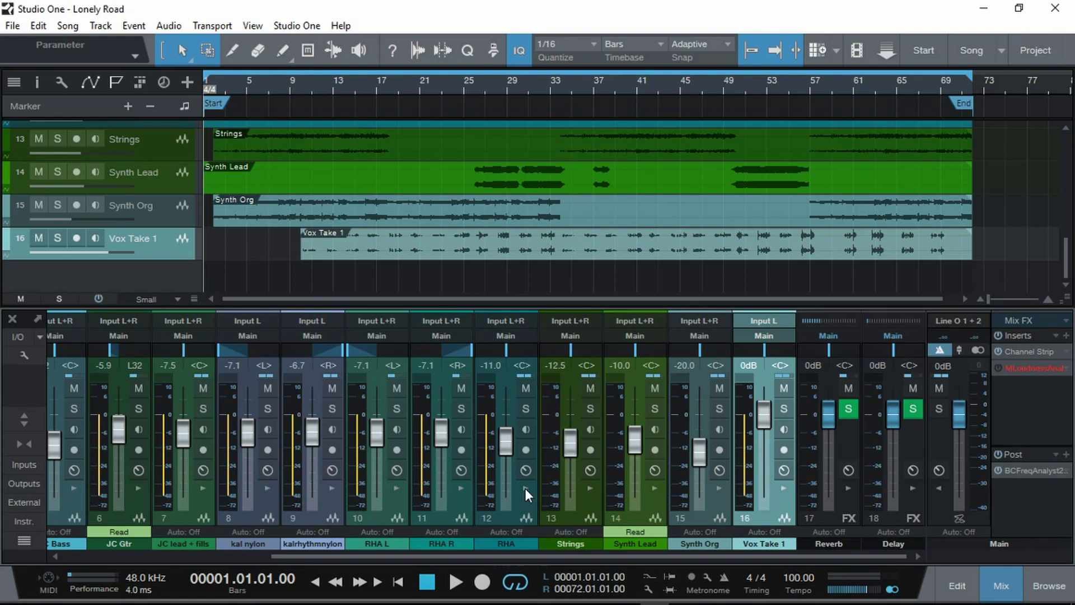
Expand the Strings and Synth Lead channels to show their Headphones cue sends (-12.5, -10.0).
{"action": "left_click", "coordinate": [590, 487]}
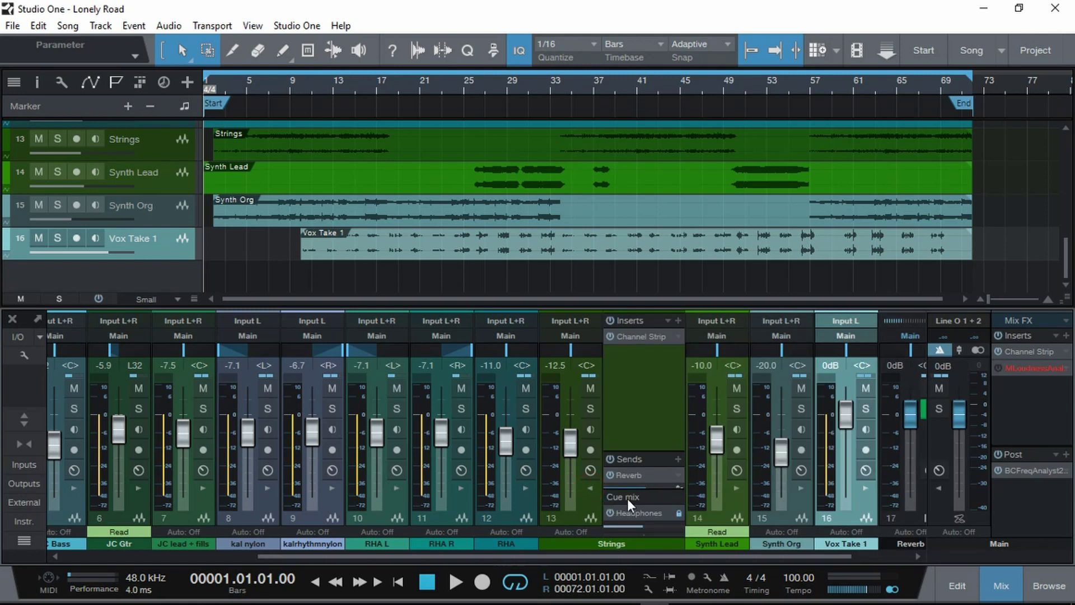
{"action": "left_click_drag", "start_coordinate": [650, 448], "coordinate": [650, 391]}
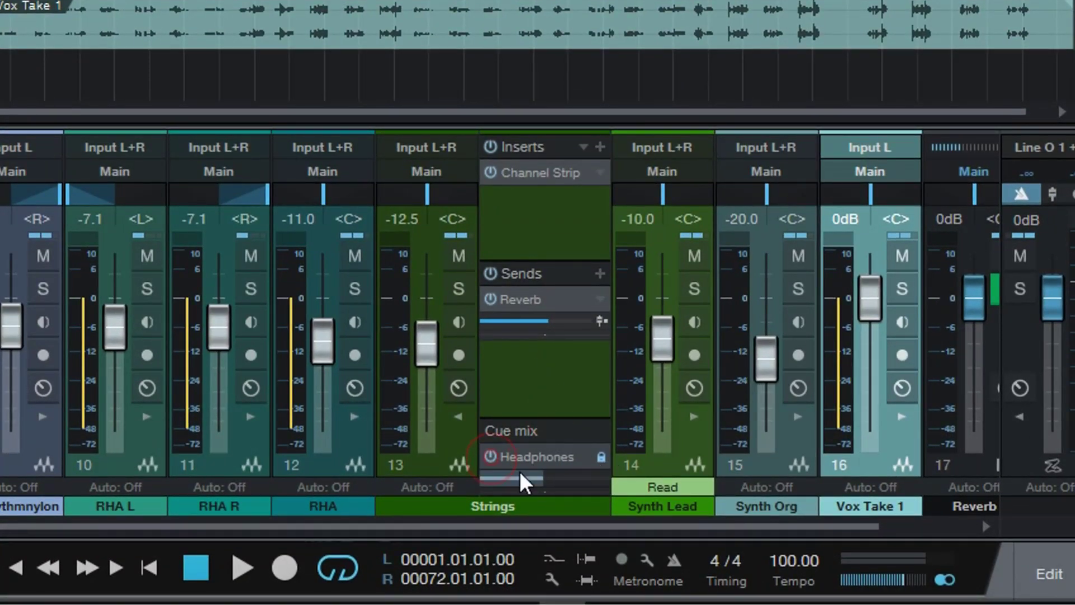
{"action": "mouse_move", "coordinate": [541, 479]}
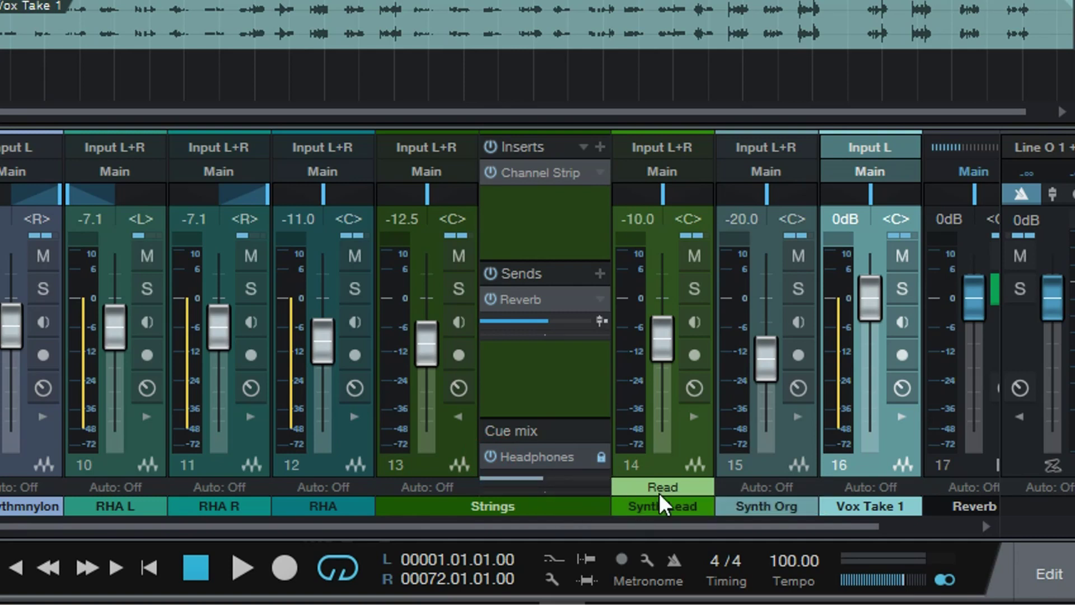
{"action": "left_click", "coordinate": [694, 417]}
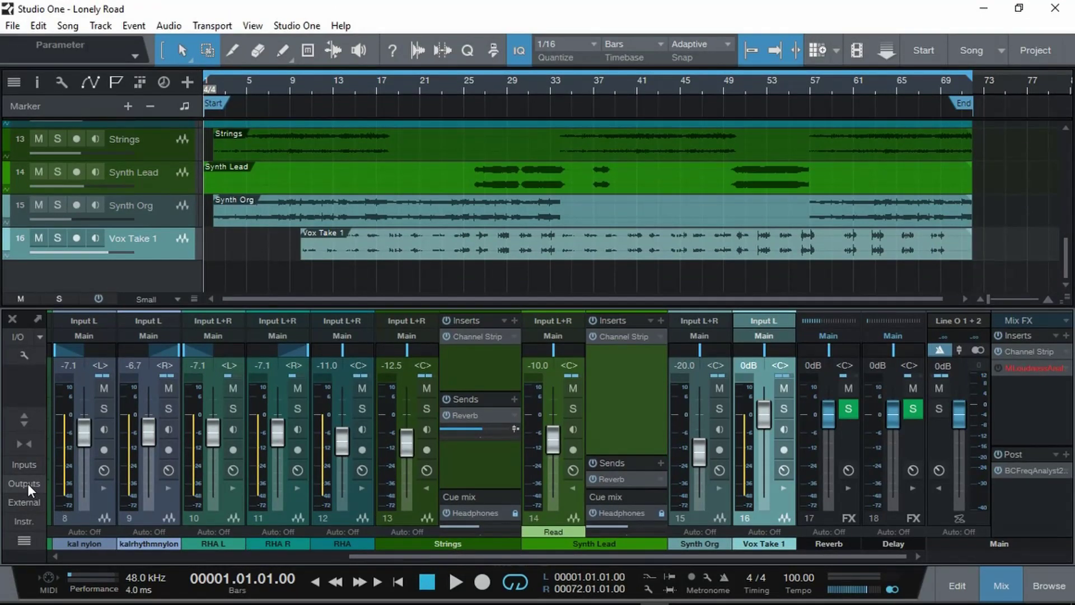
Show output channels and scroll the mixer to reveal Headphones on Line O 3 + 4.
{"action": "left_click", "coordinate": [28, 483]}
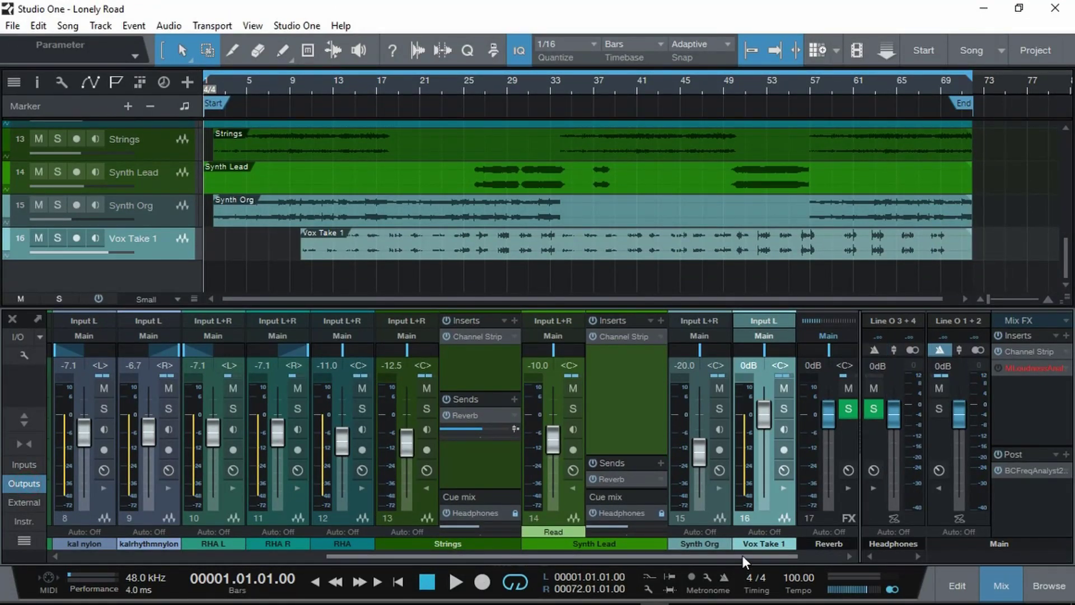
{"action": "left_click_drag", "start_coordinate": [744, 556], "coordinate": [859, 555]}
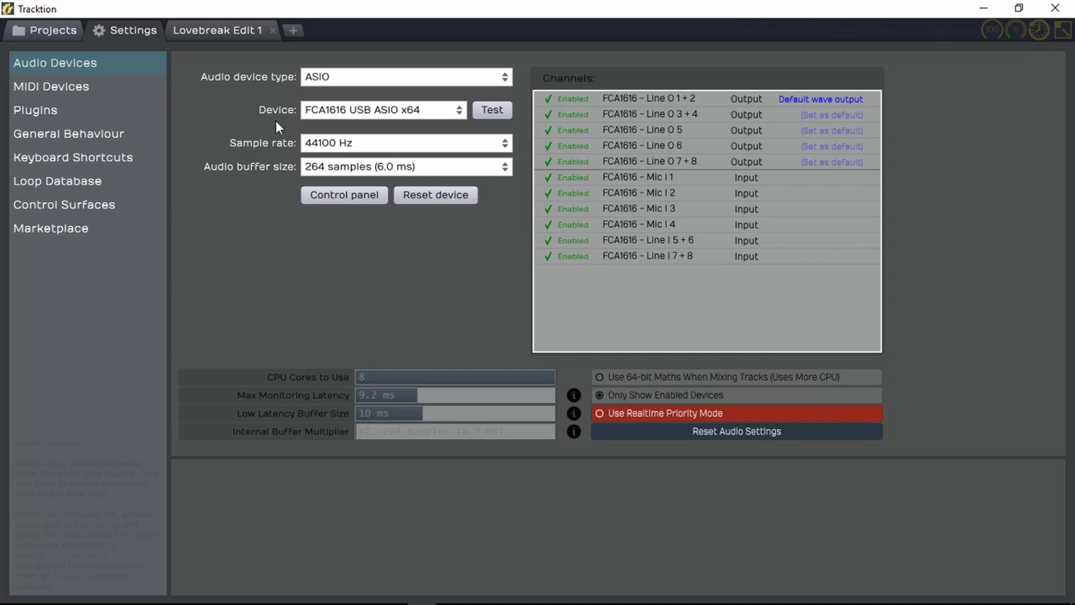
In Lovebreak Edit 1, create a new track below Strings named Headphone Cue.
{"action": "left_click", "coordinate": [216, 30]}
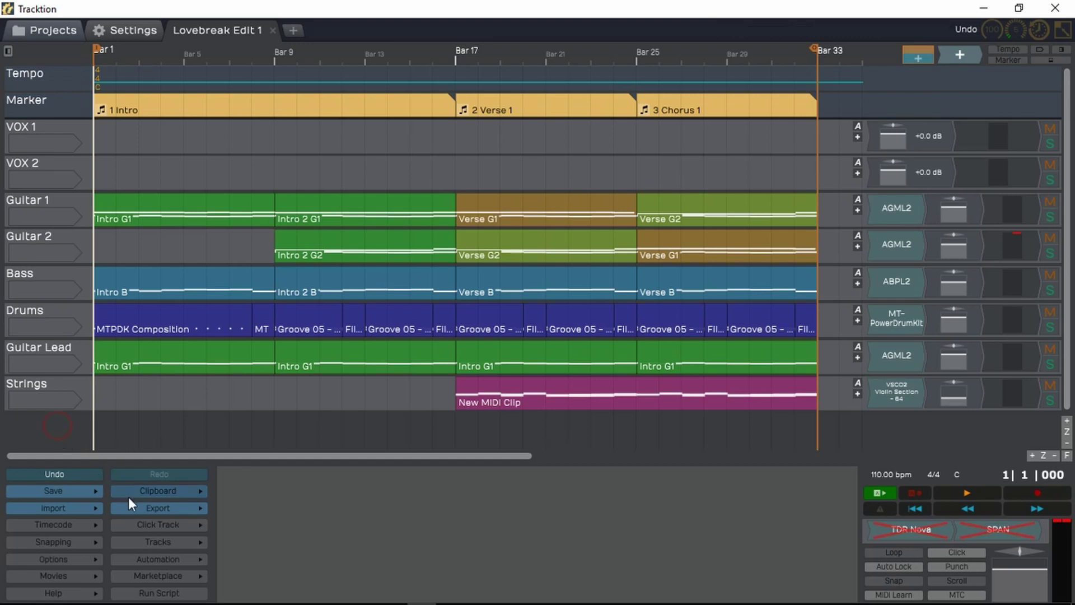
{"action": "left_click", "coordinate": [170, 540]}
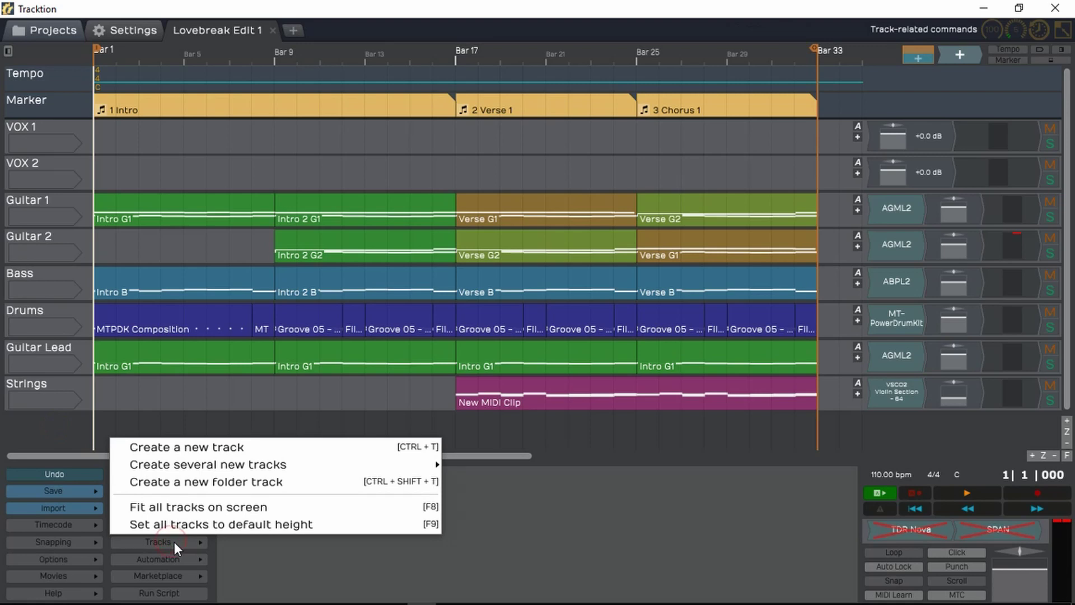
{"action": "left_click", "coordinate": [219, 451]}
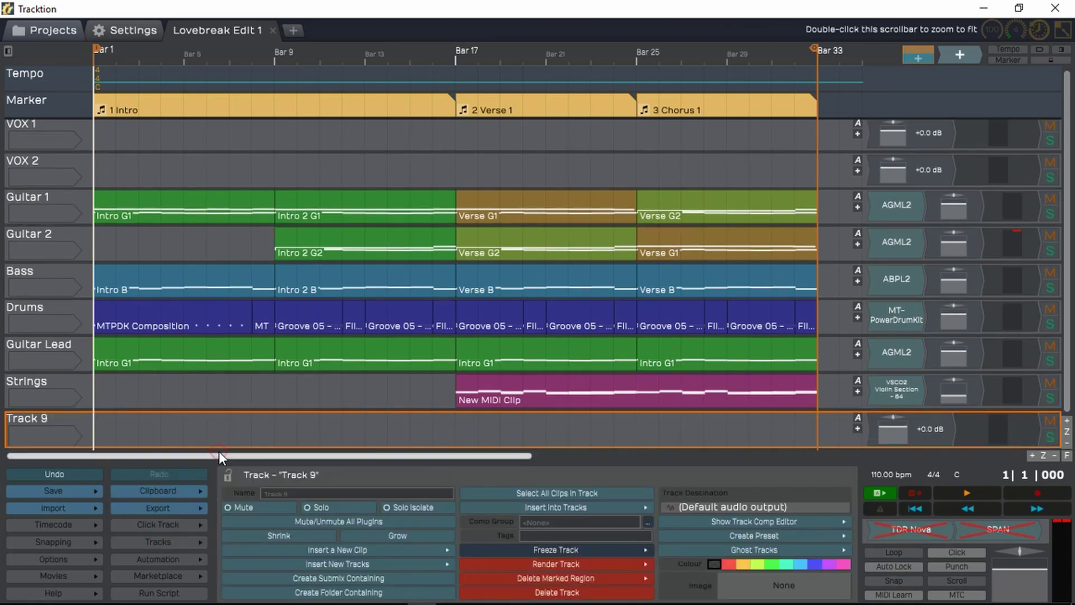
{"action": "left_click", "coordinate": [298, 492]}
{"action": "type", "text": "Headphone Cal"}
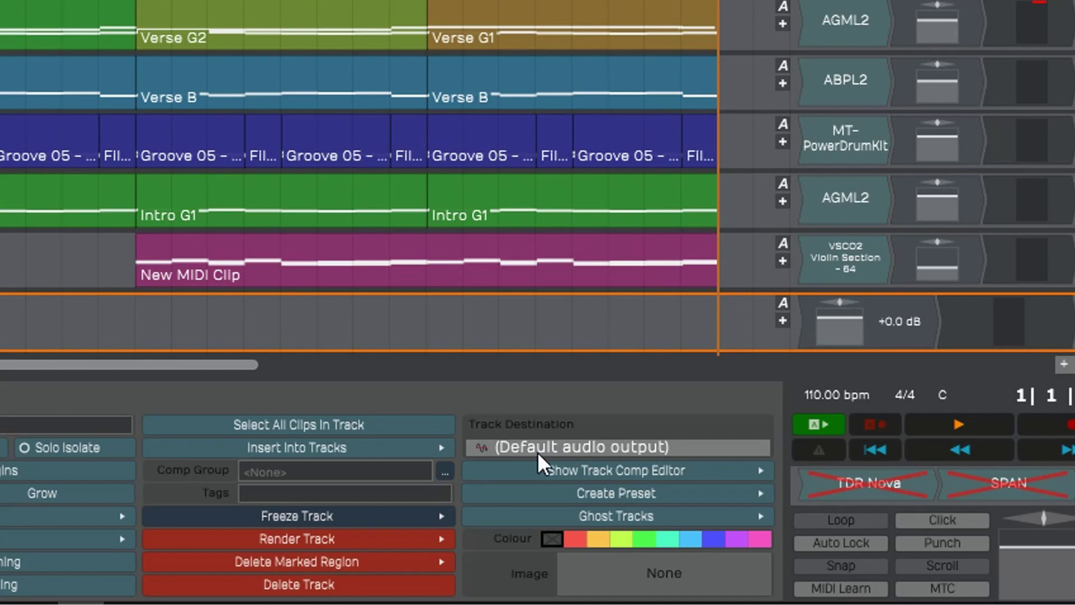
Set the Headphone Cue track's destination to FCA1616 - Line O 3 + 4.
{"action": "left_click", "coordinate": [586, 448]}
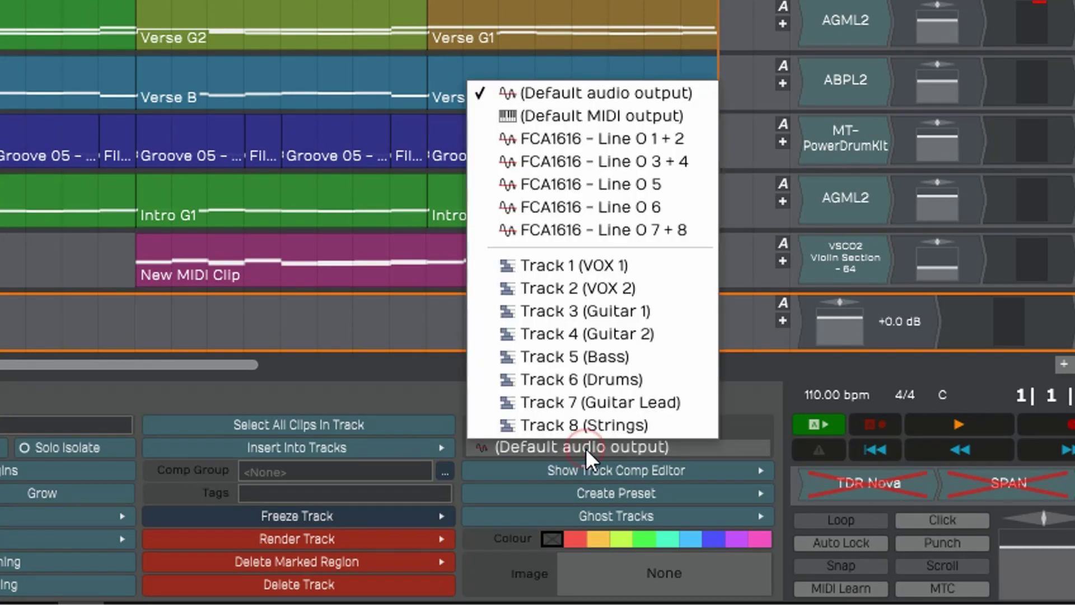
{"action": "left_click", "coordinate": [586, 448]}
{"action": "left_click", "coordinate": [604, 446]}
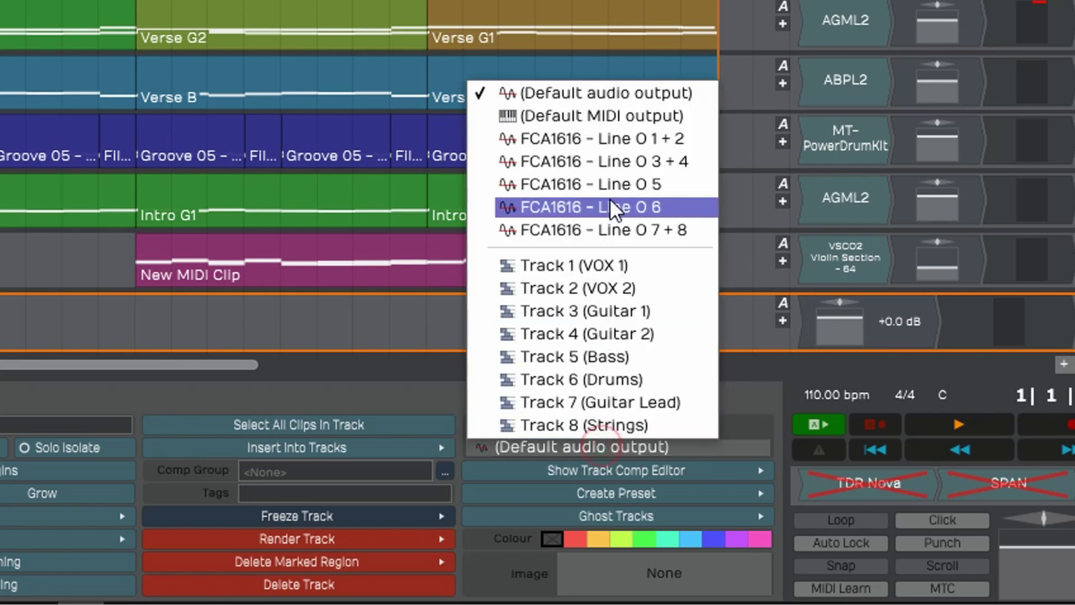
{"action": "left_click", "coordinate": [606, 160]}
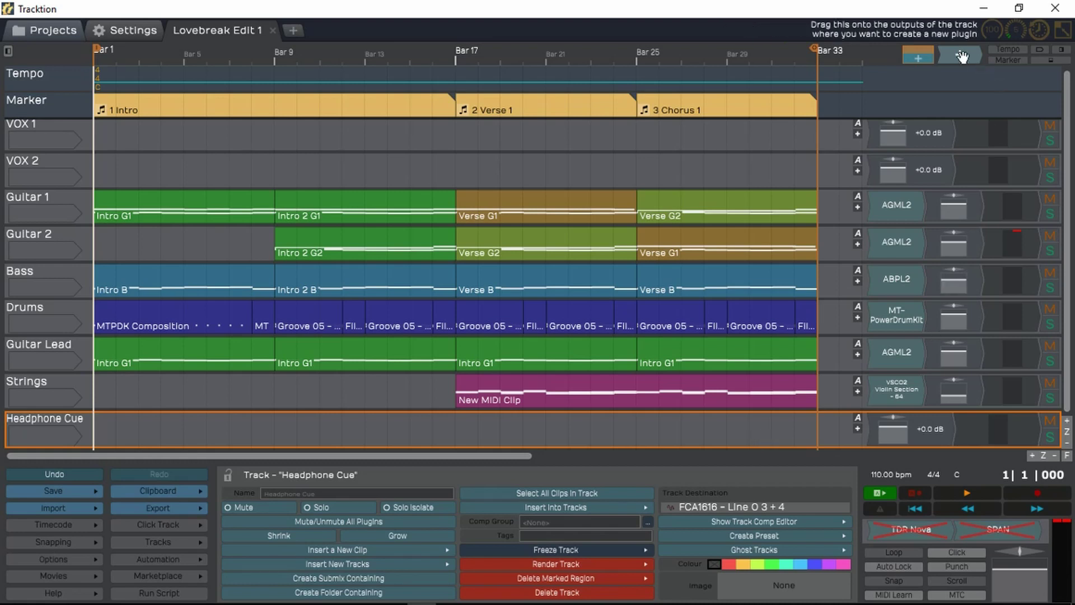
Add an Aux Return plugin on the Headphone Cue track returning Bus #1 (Headphones).
{"action": "left_click_drag", "start_coordinate": [960, 55], "coordinate": [911, 336]}
{"action": "left_click_drag", "start_coordinate": [867, 428], "coordinate": [870, 429]}
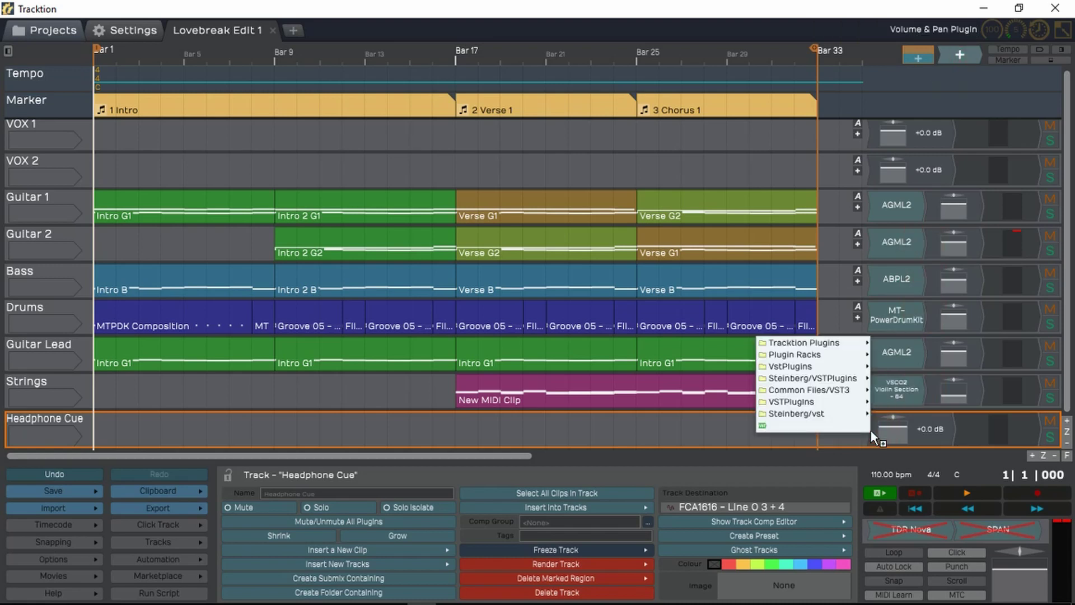
{"action": "mouse_move", "coordinate": [823, 348]}
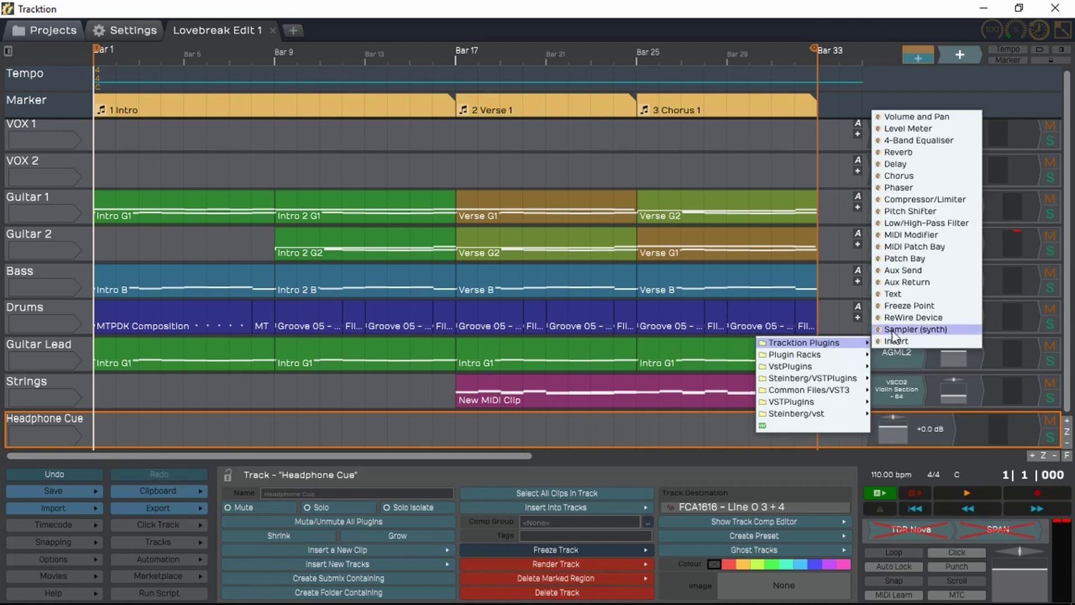
{"action": "left_click", "coordinate": [911, 283]}
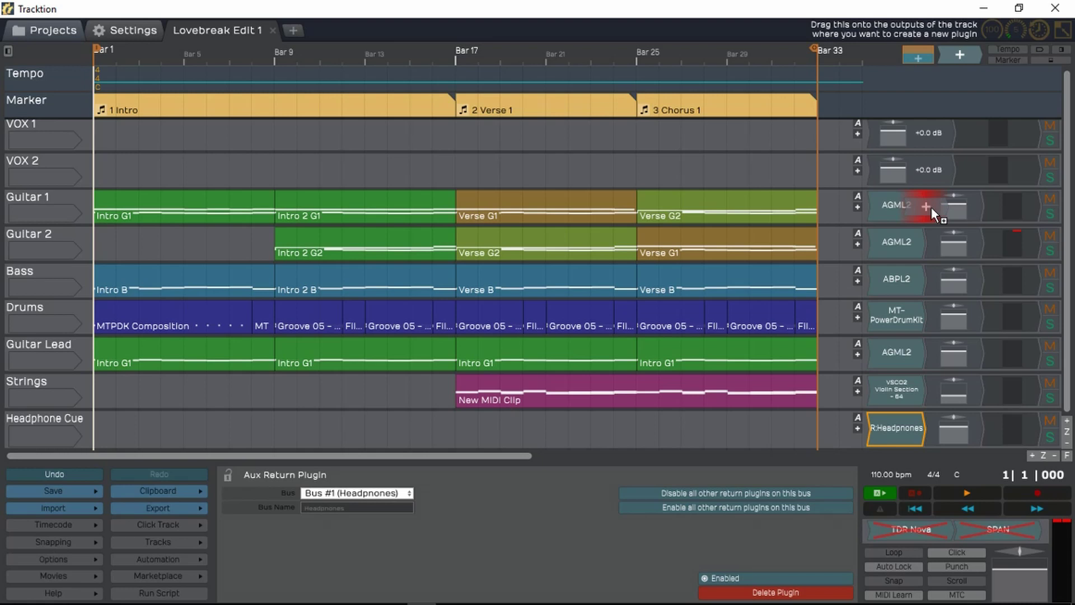
Insert an Aux Send to Bus #1 (Headphones) on Guitar 1 right after AGML2.
{"action": "left_click_drag", "start_coordinate": [932, 207], "coordinate": [970, 203]}
{"action": "left_click", "coordinate": [931, 207]}
{"action": "mouse_move", "coordinate": [918, 224]}
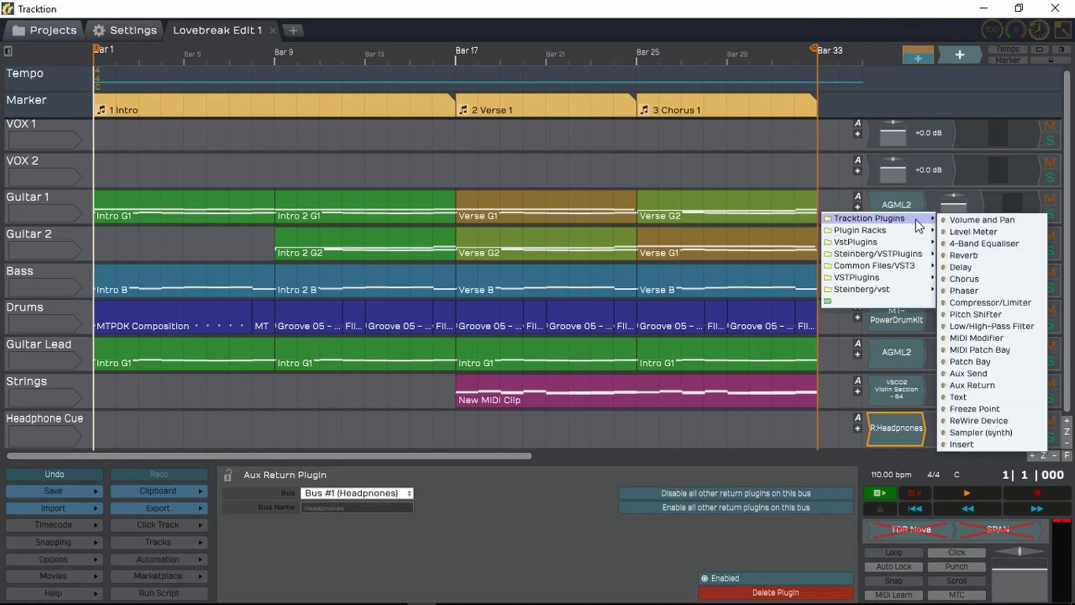
{"action": "left_click", "coordinate": [969, 373]}
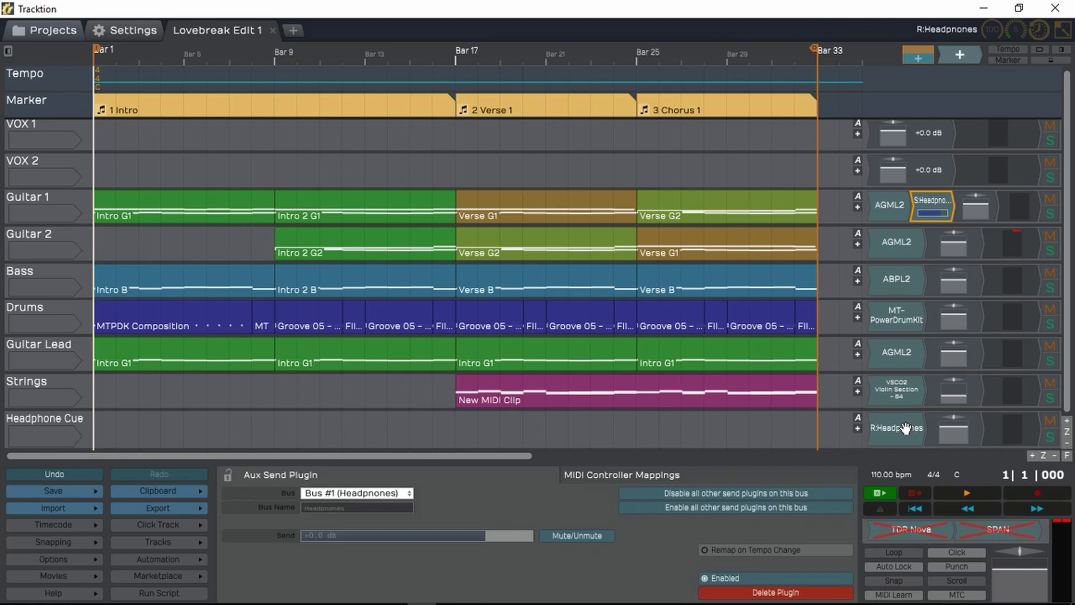
Copy Guitar 1's Headphones aux send onto the Guitar 2 and Bass tracks.
{"action": "left_click", "coordinate": [935, 240]}
{"action": "key", "text": "ctrl+v"}
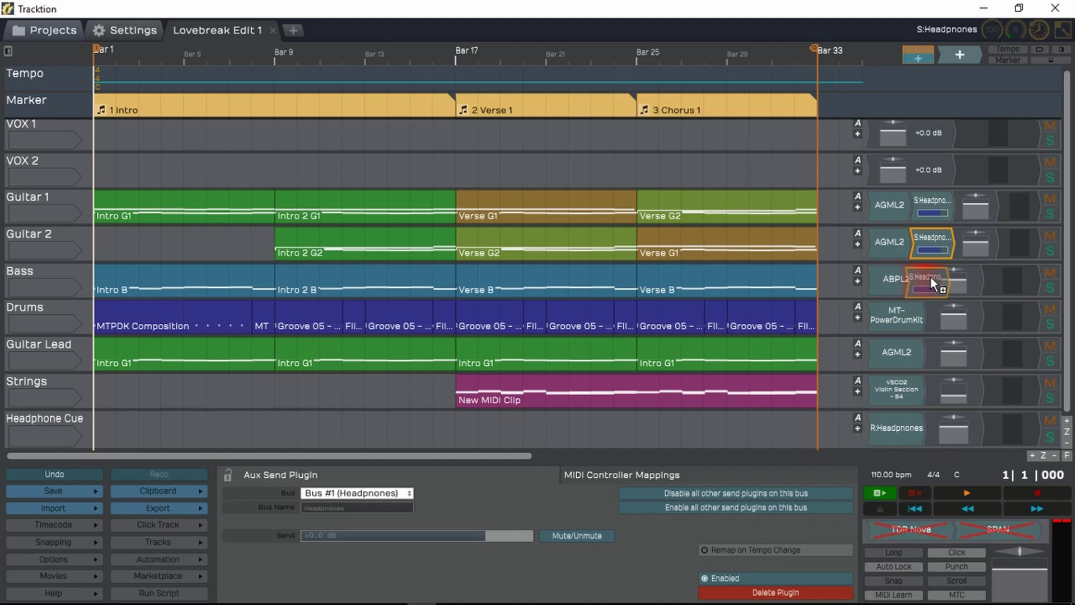
{"action": "left_click_drag", "start_coordinate": [929, 276], "coordinate": [928, 382]}
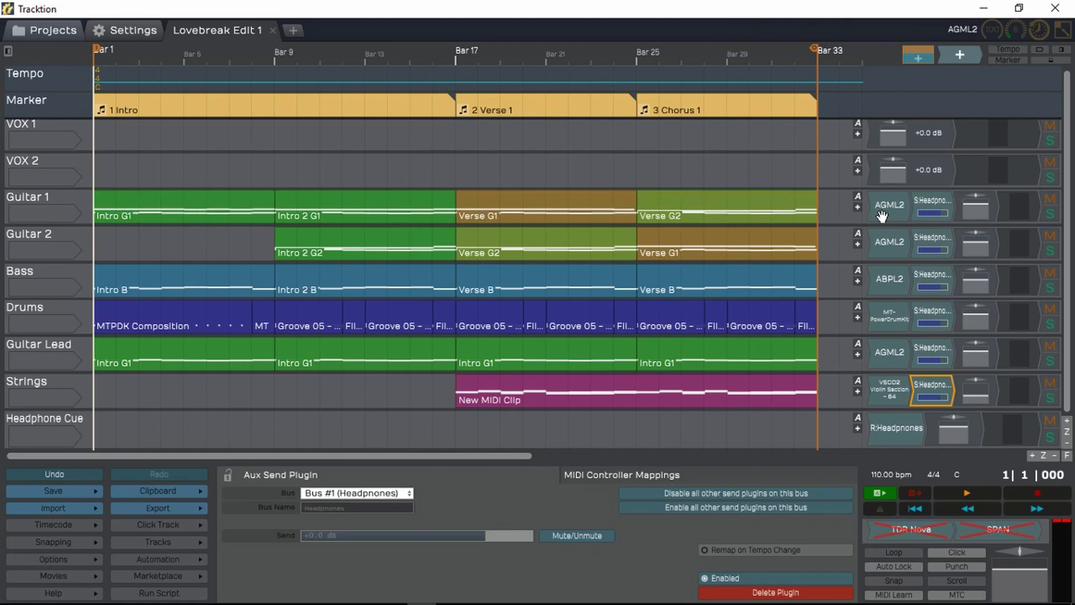
Confirm Guitar 1's send and the Headphone Cue return use Bus #1; show Headphone Cue settings.
{"action": "left_click", "coordinate": [935, 203]}
{"action": "left_click", "coordinate": [409, 494]}
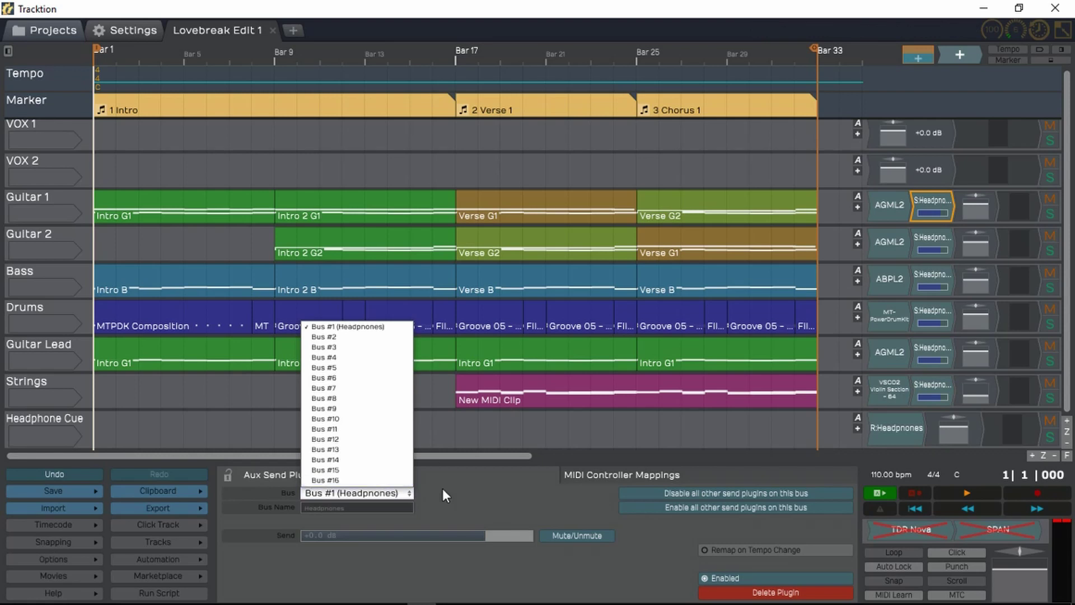
{"action": "left_click", "coordinate": [460, 490]}
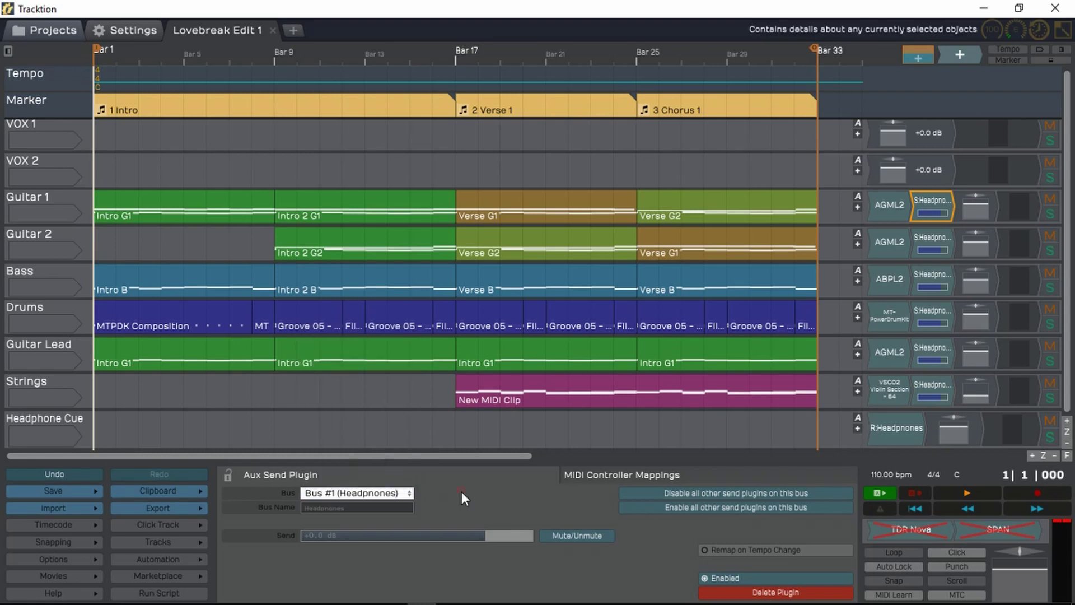
{"action": "left_click", "coordinate": [892, 430]}
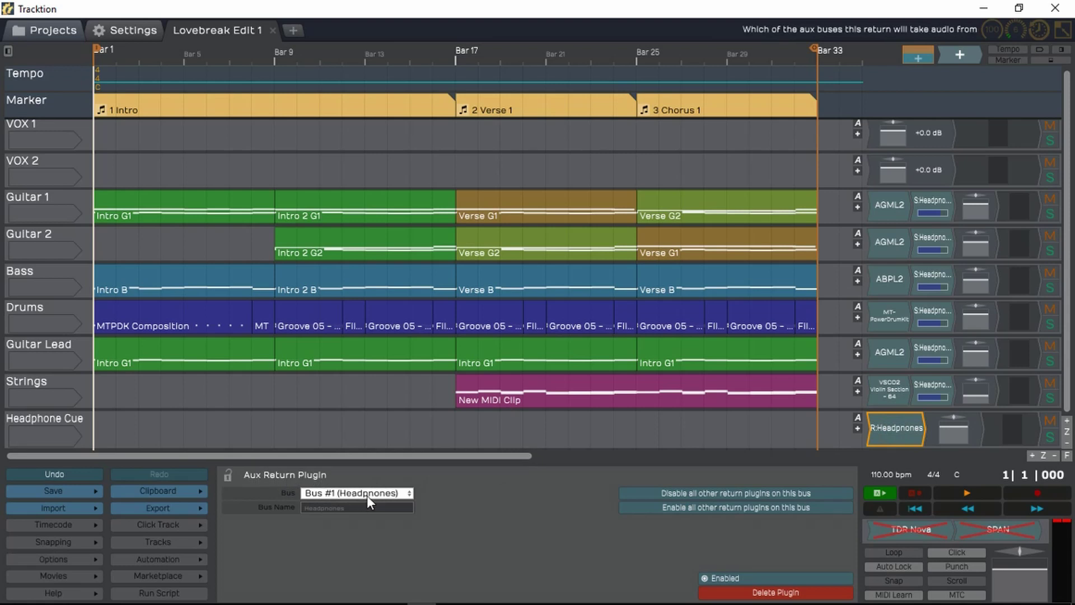
{"action": "left_click", "coordinate": [399, 492]}
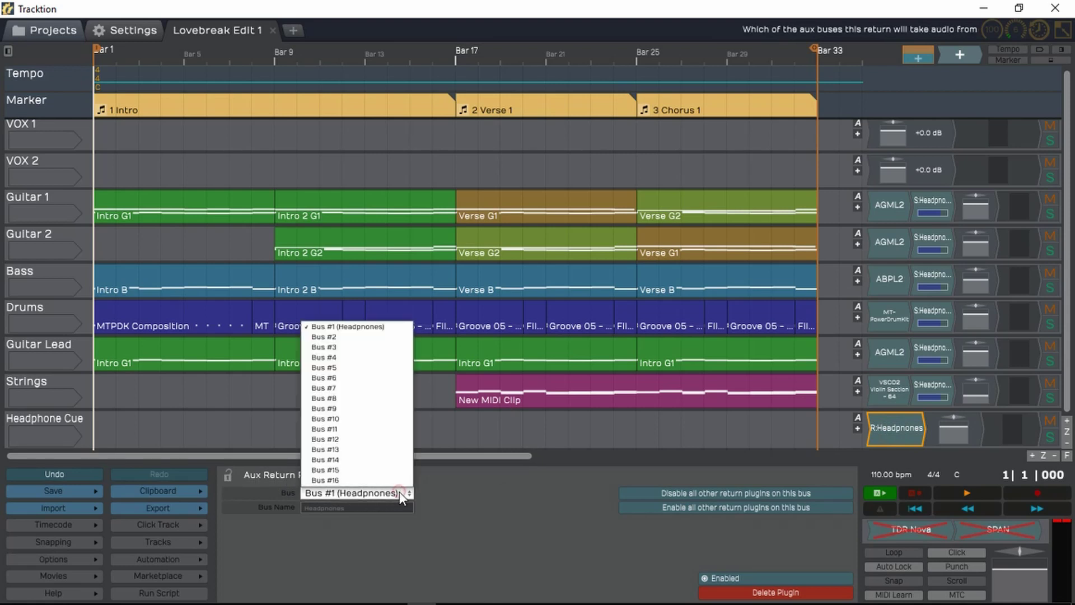
{"action": "left_click", "coordinate": [452, 491]}
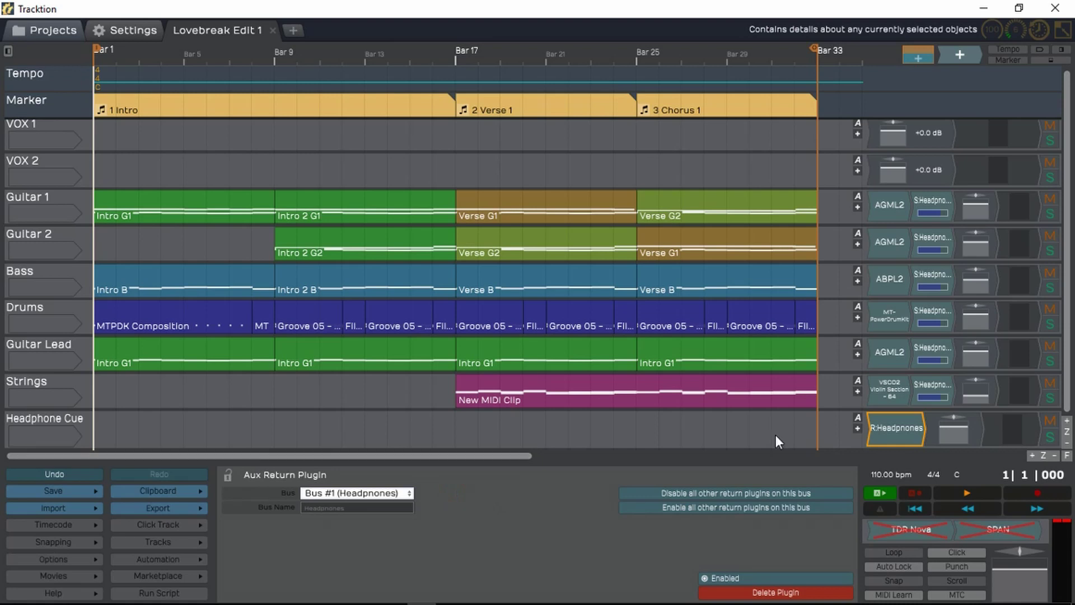
{"action": "left_click", "coordinate": [71, 417]}
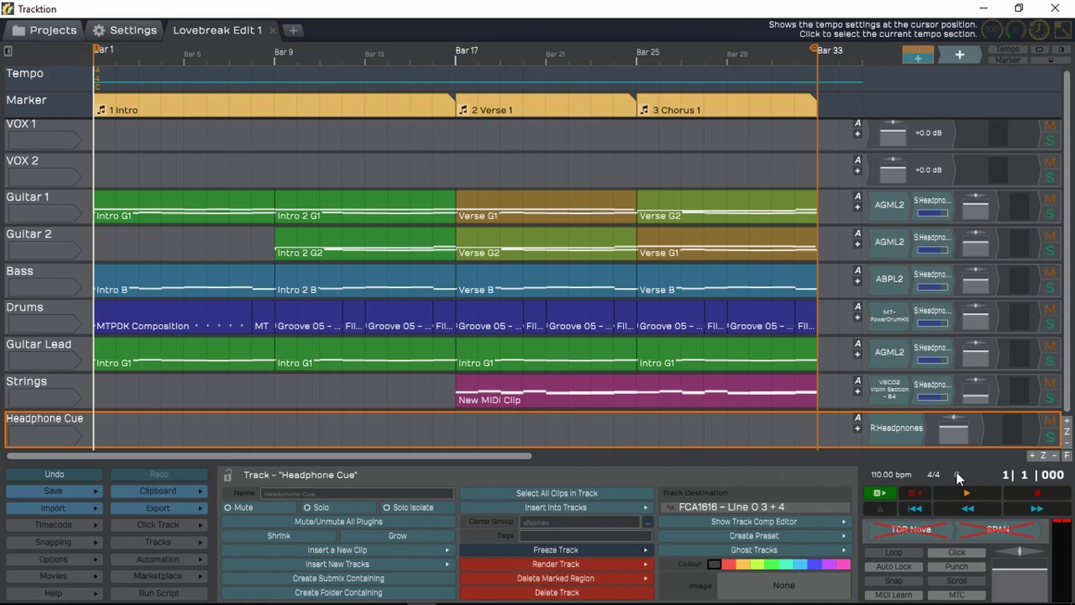
{"action": "left_click", "coordinate": [1000, 572]}
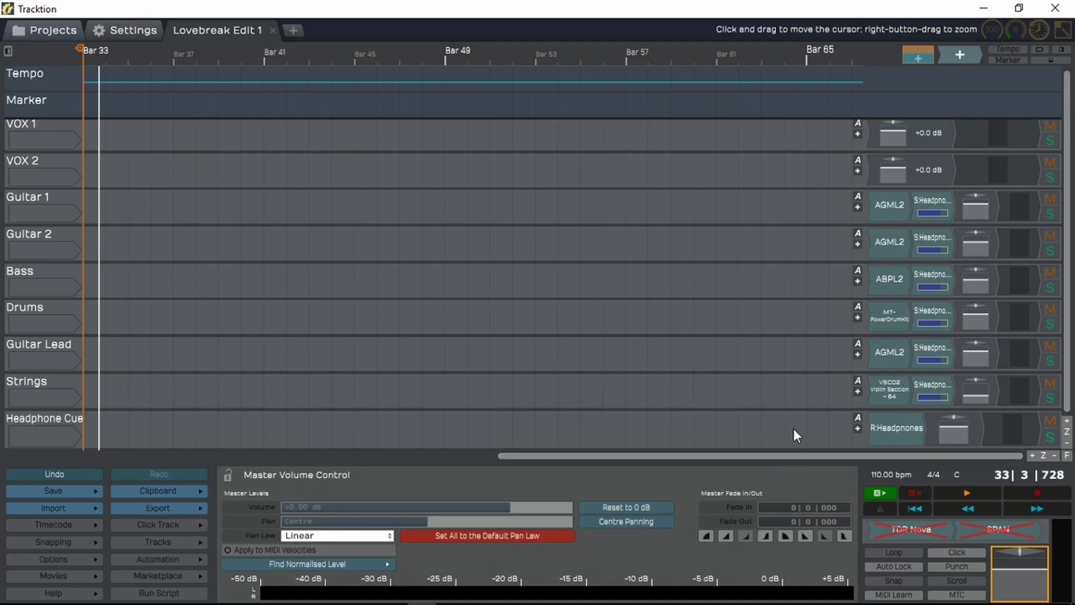
{"action": "left_click", "coordinate": [54, 417]}
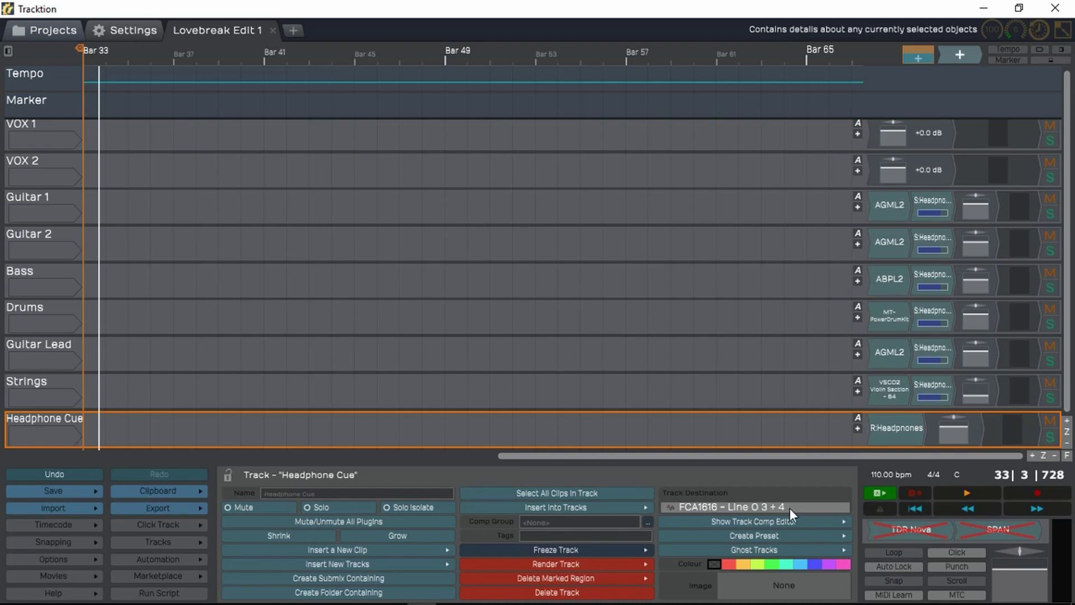
{"action": "left_click", "coordinate": [336, 455]}
{"action": "left_click", "coordinate": [912, 510]}
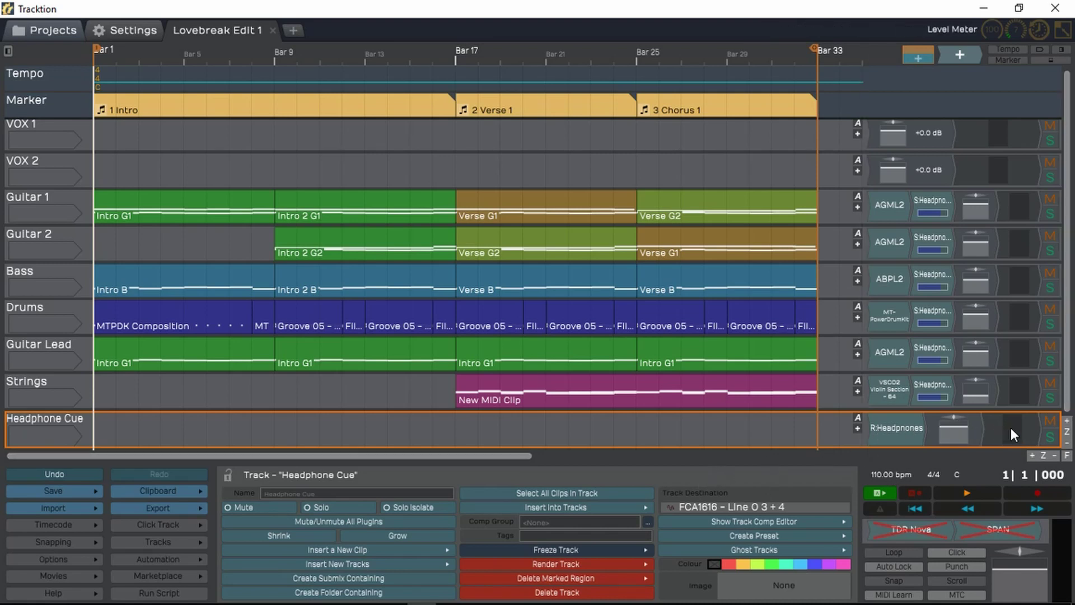
Turn the Guitar 1 and Guitar 2 headphone sends fully down and start playback.
{"action": "left_click_drag", "start_coordinate": [940, 213], "coordinate": [590, 262]}
{"action": "left_click_drag", "start_coordinate": [940, 254], "coordinate": [939, 252]}
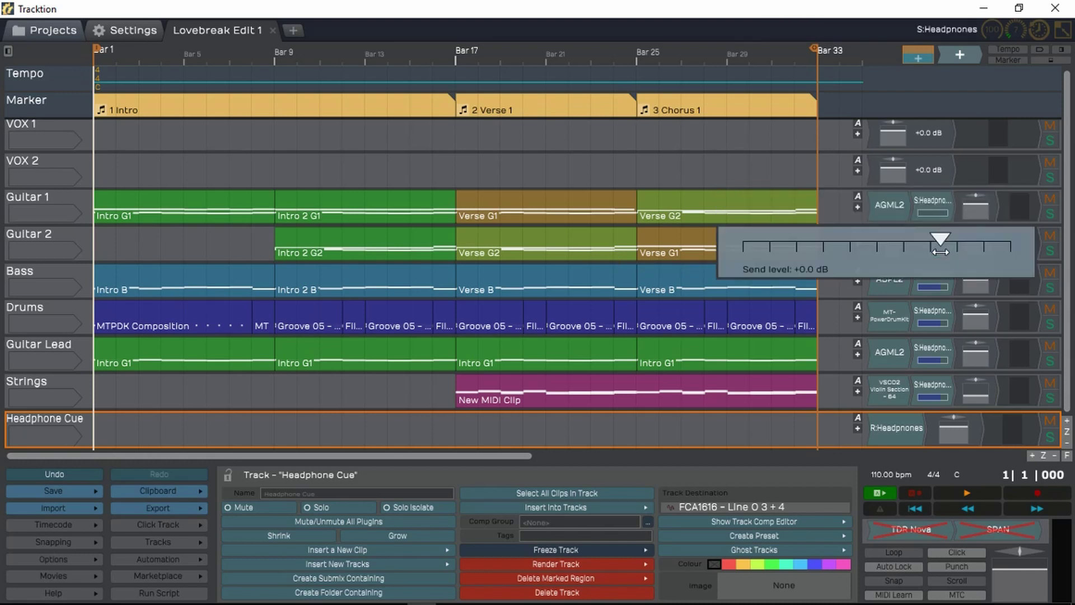
{"action": "left_click_drag", "start_coordinate": [760, 283], "coordinate": [667, 434]}
{"action": "key", "text": "space"}
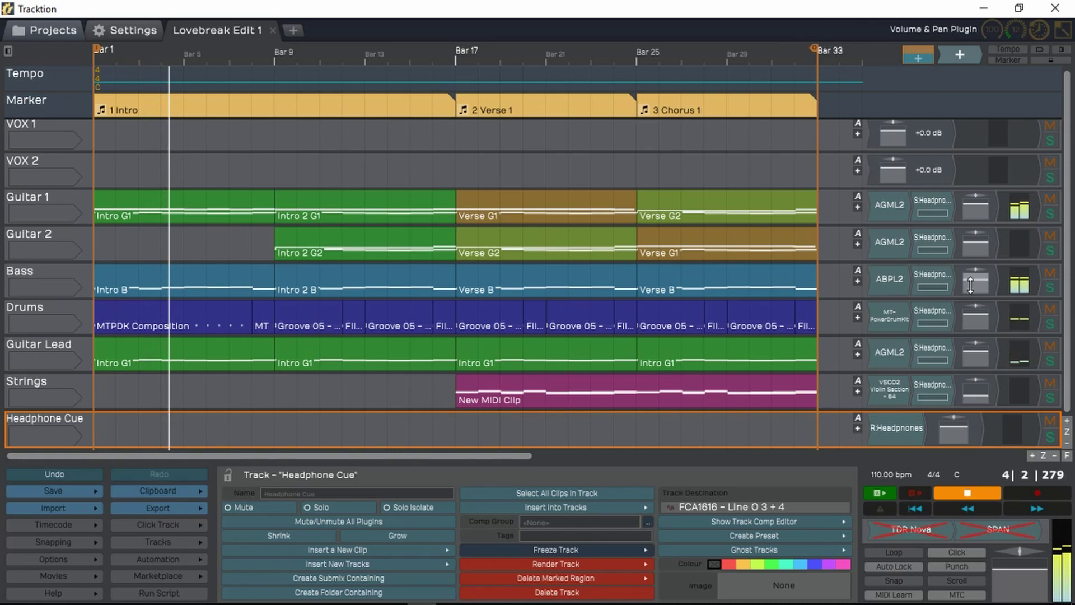
Raise Guitar 2's headphone send to -17.5 dB and lower Headphone Cue volume to about -16.6 dB.
{"action": "left_click", "coordinate": [932, 235]}
{"action": "left_click_drag", "start_coordinate": [780, 206], "coordinate": [945, 223]}
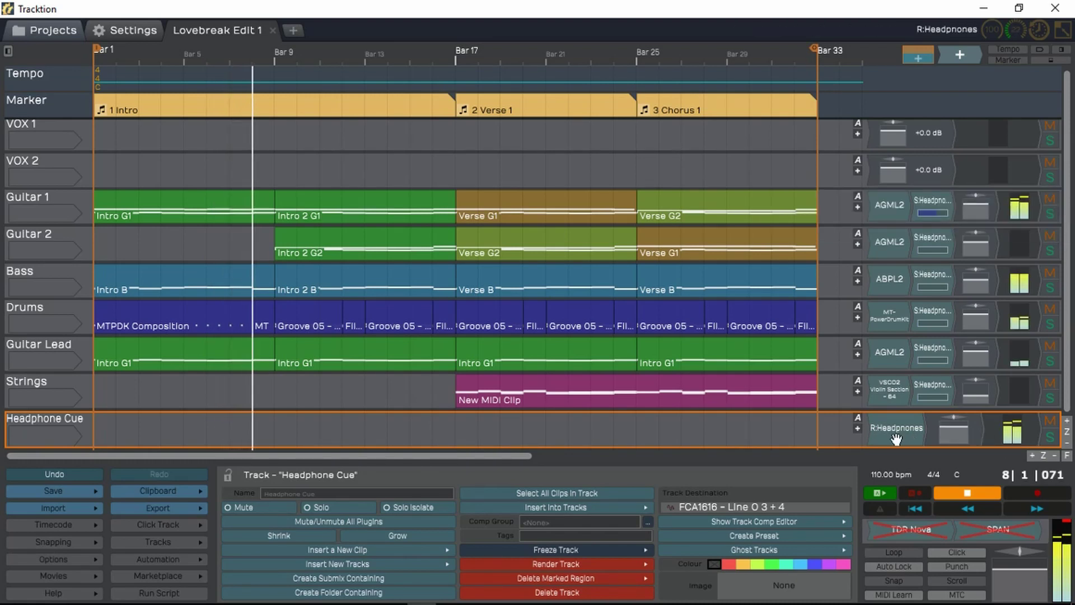
{"action": "left_click", "coordinate": [954, 431]}
{"action": "mouse_move", "coordinate": [954, 431]}
{"action": "left_mouse_down"}
{"action": "mouse_move", "coordinate": [954, 510]}
{"action": "mouse_move", "coordinate": [957, 432]}
{"action": "left_mouse_up"}
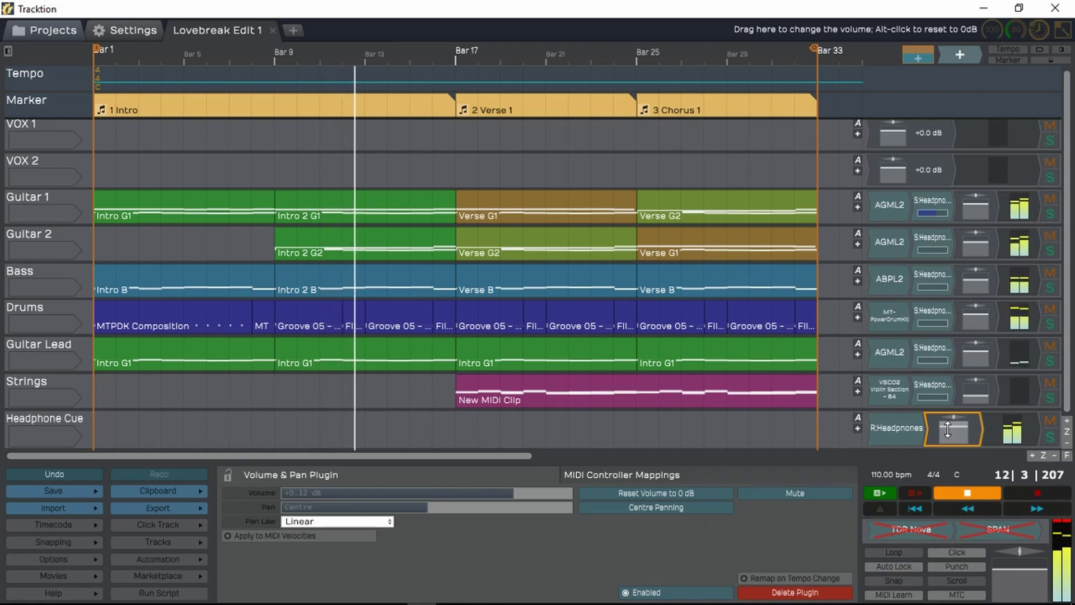
Set headphone sends: Guitar 1 off, Guitar 2 -62.6 dB, Bass up, Drums -6.9 dB; lower Headphone Cue to -4.12 dB.
{"action": "left_click_drag", "start_coordinate": [932, 213], "coordinate": [729, 223]}
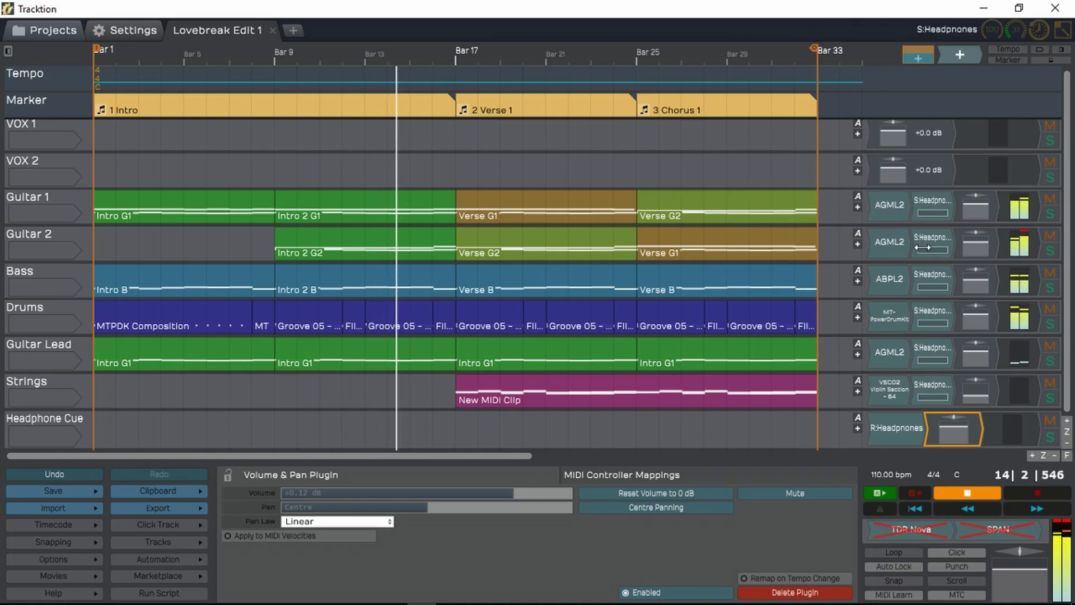
{"action": "left_click_drag", "start_coordinate": [932, 249], "coordinate": [910, 213]}
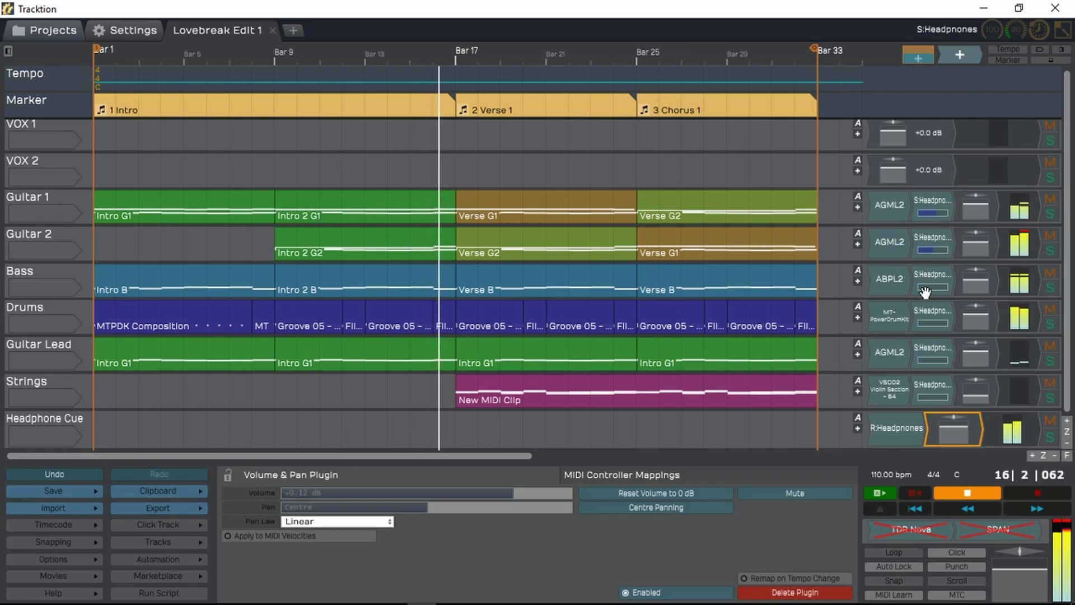
{"action": "left_click_drag", "start_coordinate": [923, 287], "coordinate": [966, 281]}
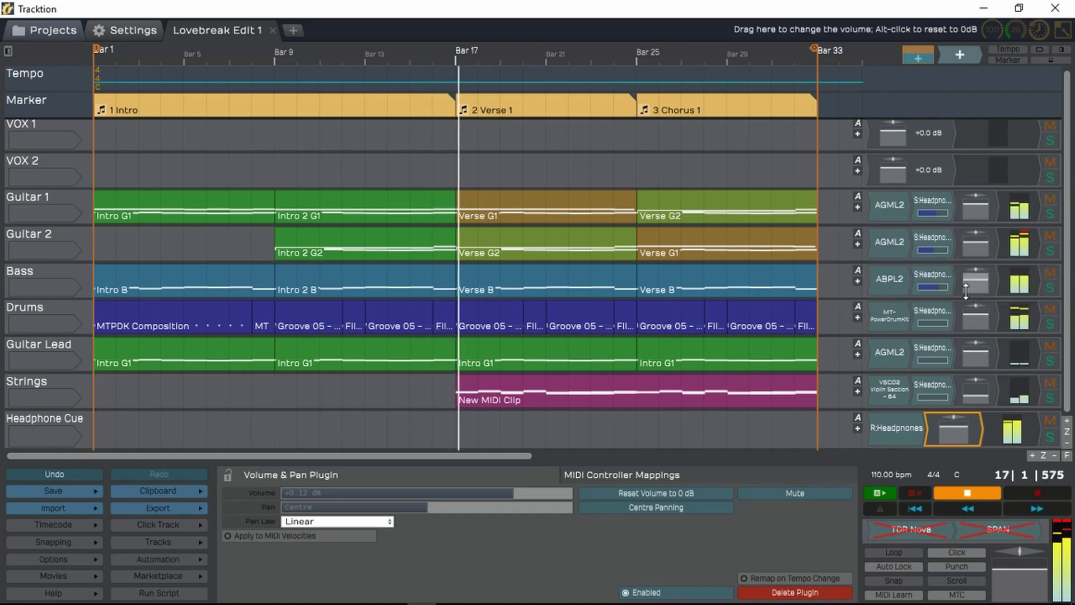
{"action": "left_click_drag", "start_coordinate": [932, 316], "coordinate": [969, 351]}
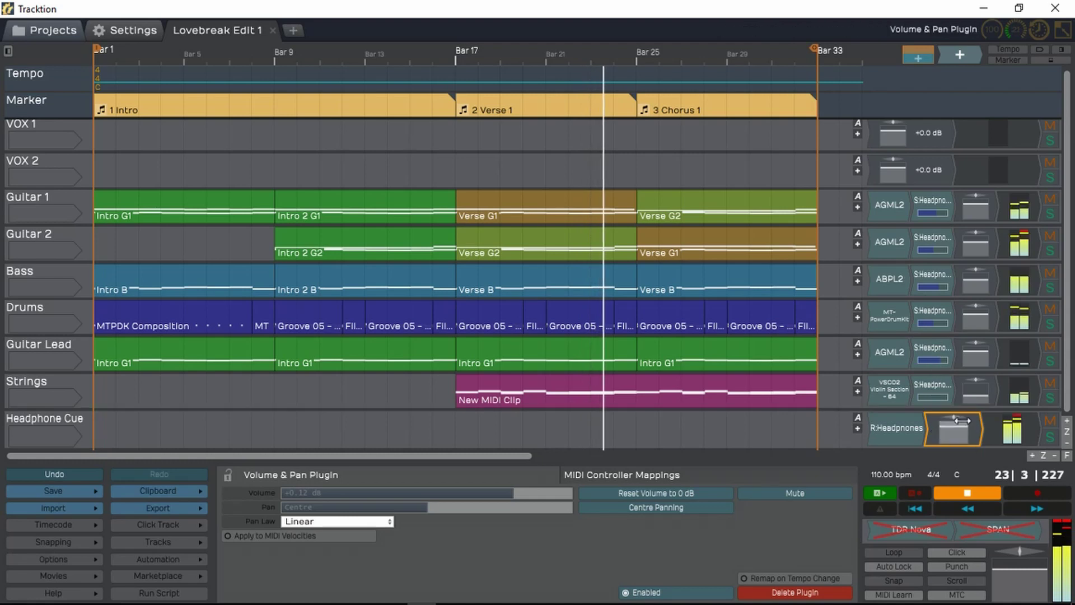
{"action": "left_click_drag", "start_coordinate": [974, 434], "coordinate": [949, 442]}
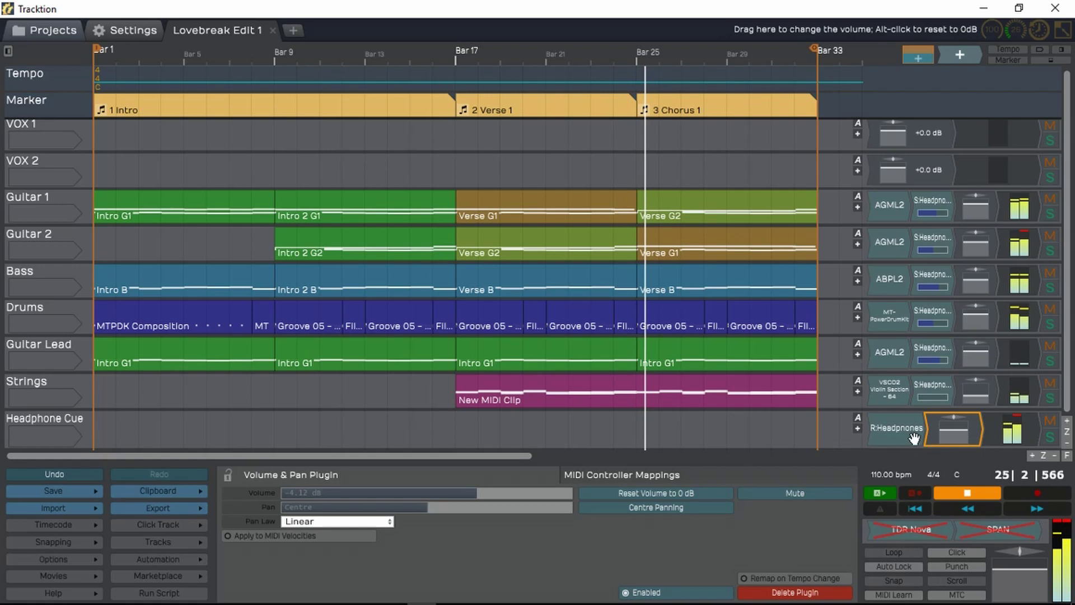
Stop playback around bar 26, leaving the Headphone Cue volume at -4.12 dB.
{"action": "key", "text": "space"}
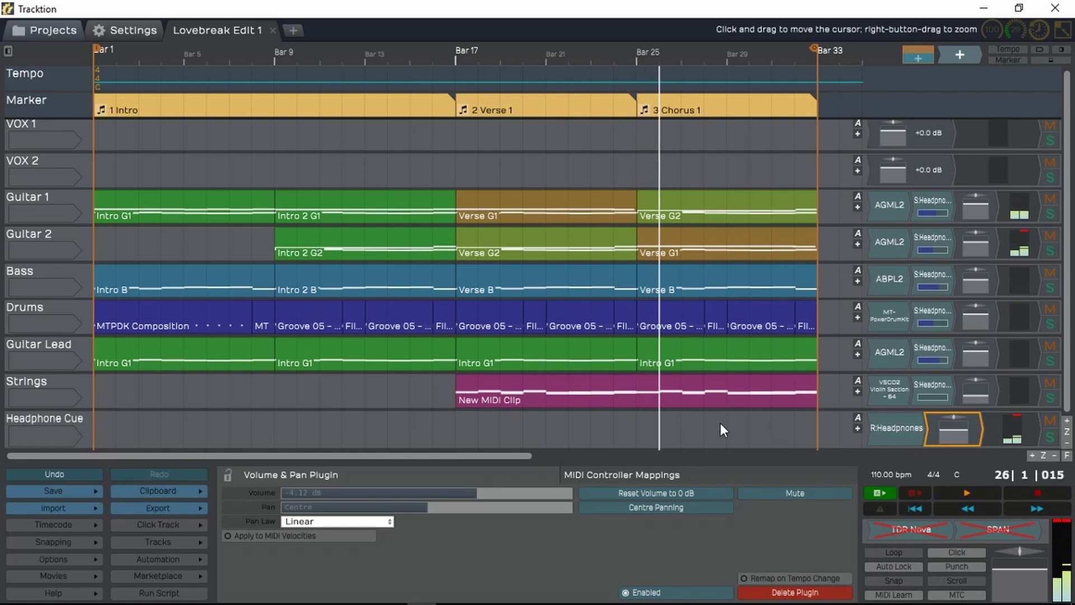